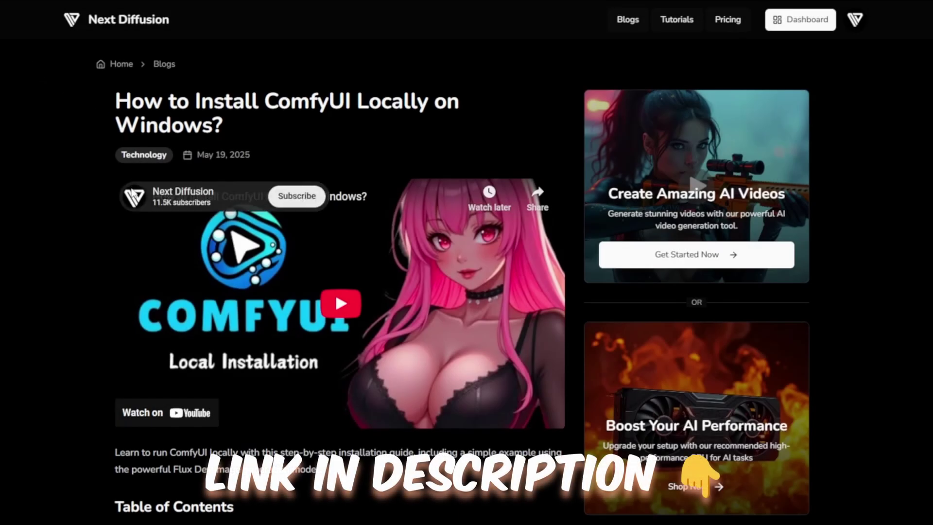
# Scroll the How to Install ComfyUI article past the Table of Contents to the installation steps.
pyautogui.scroll(-4, 335, 232)
pyautogui.scroll(-15, 354, 263)
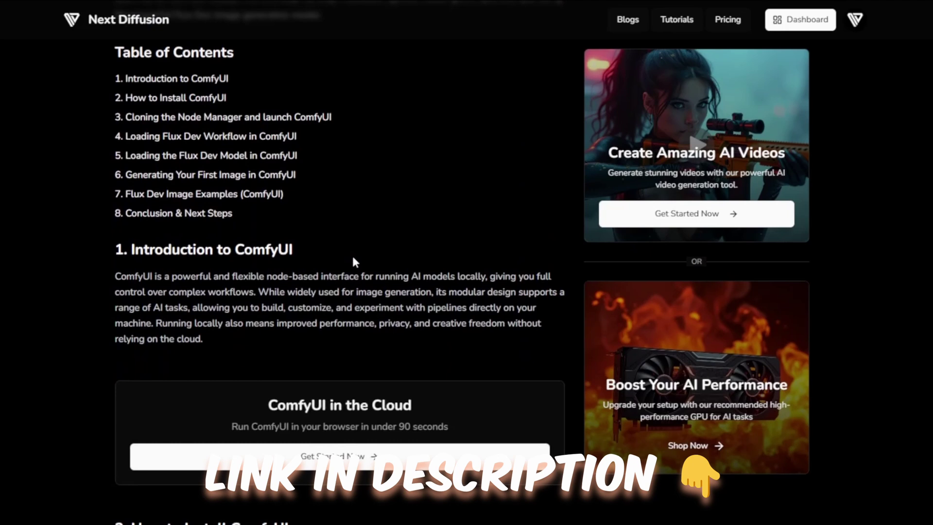
pyautogui.scroll(-2, 353, 263)
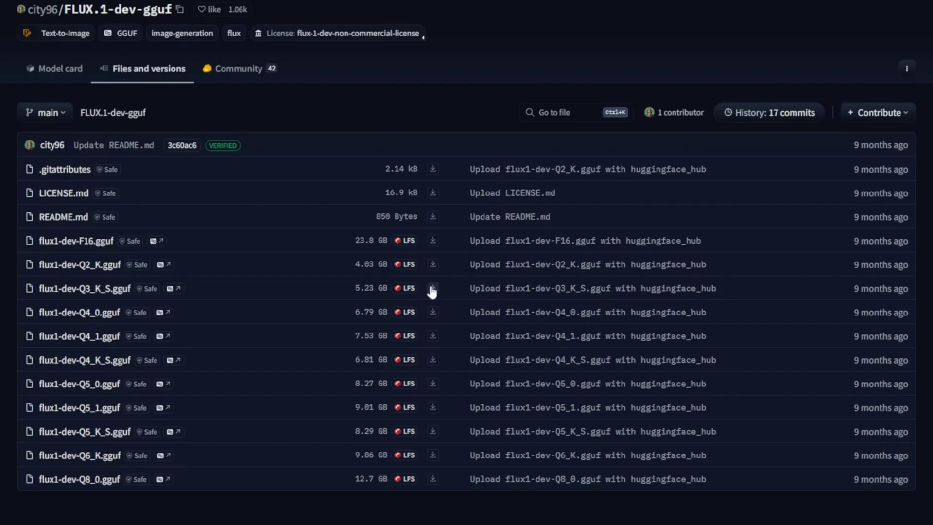
# Save flux1-dev-Q3_K_S.gguf into ComfyUI's models/diffusion_models folder under its original name.
pyautogui.rightClick(432, 288)
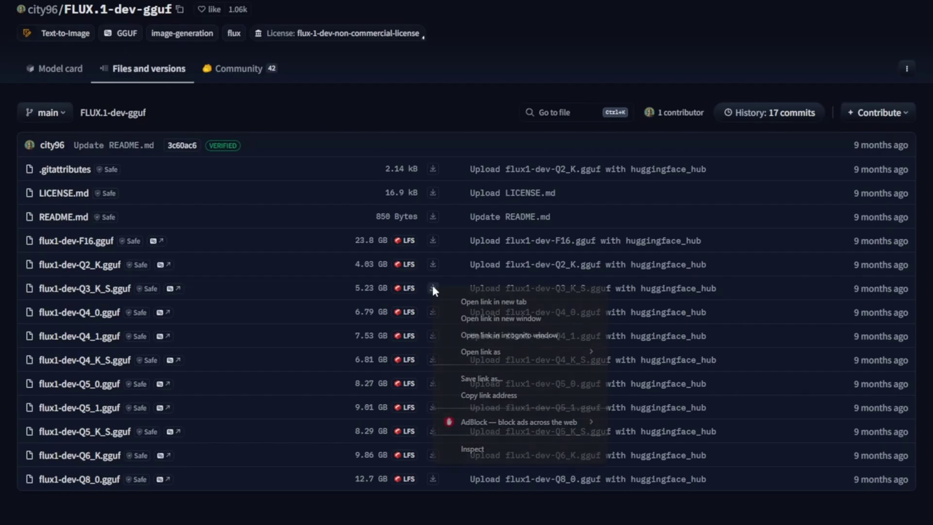
pyautogui.click(491, 379)
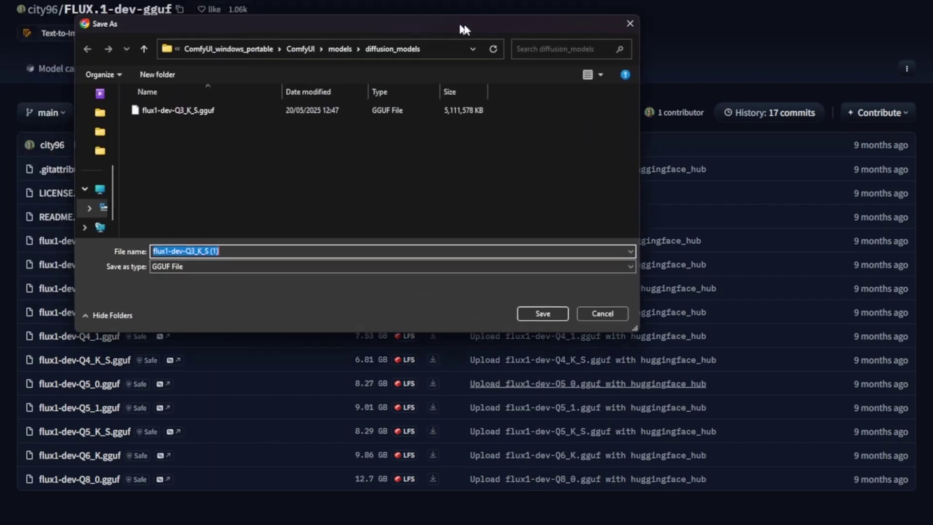
pyautogui.moveTo(464, 29); pyautogui.dragTo(596, 104)
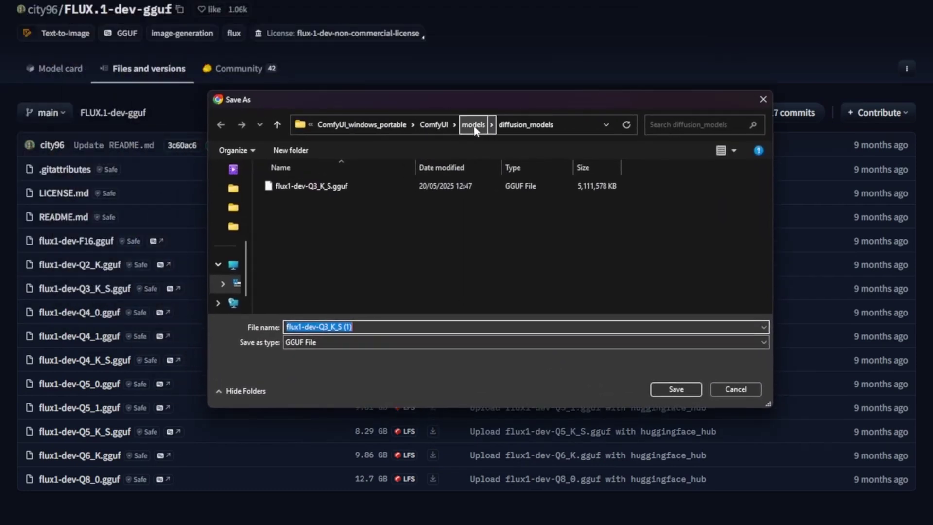
pyautogui.click(343, 186)
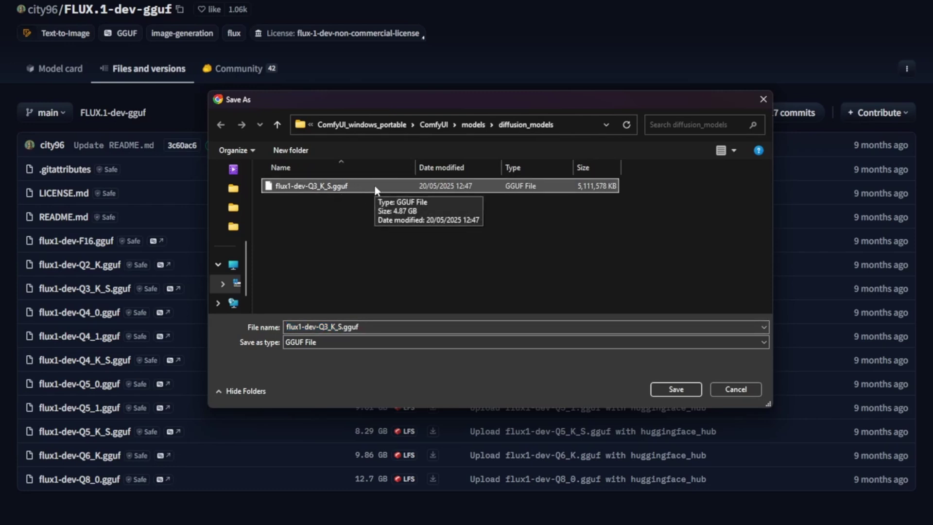
pyautogui.click(676, 389)
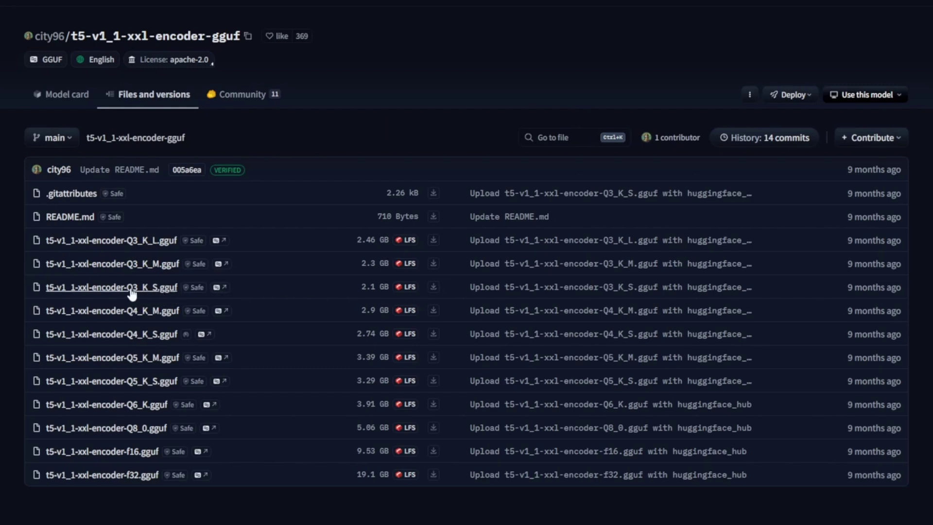
# Save t5-v1_1-xxl-encoder-Q3_K_S.gguf into models/clip, keeping the existing file name.
pyautogui.rightClick(435, 290)
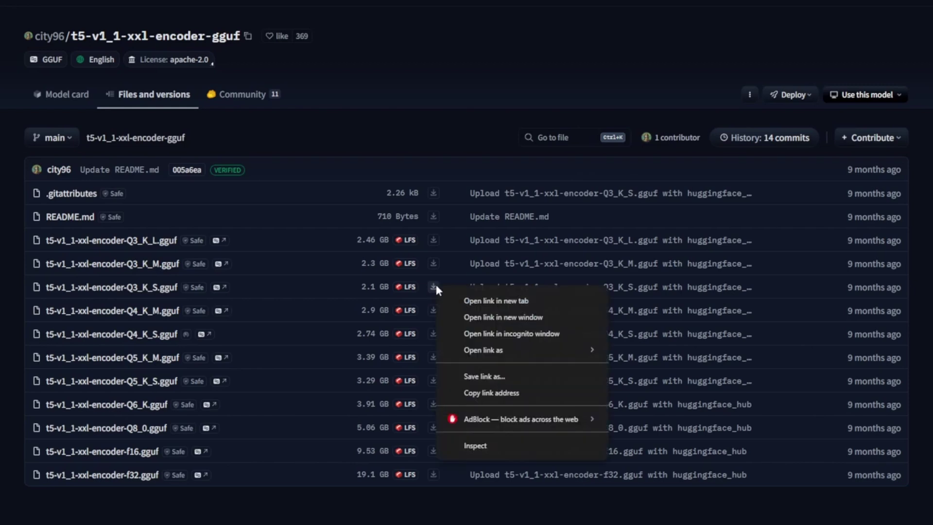
pyautogui.click(495, 379)
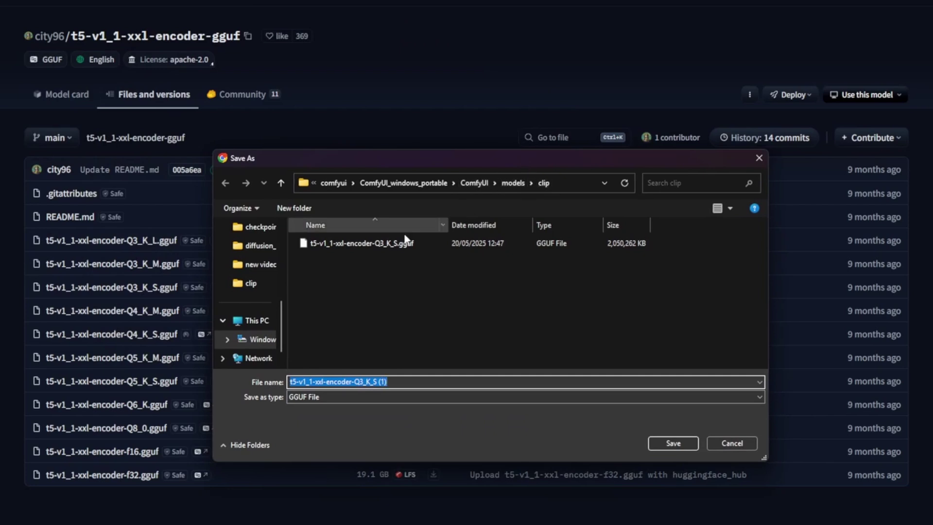
pyautogui.click(362, 248)
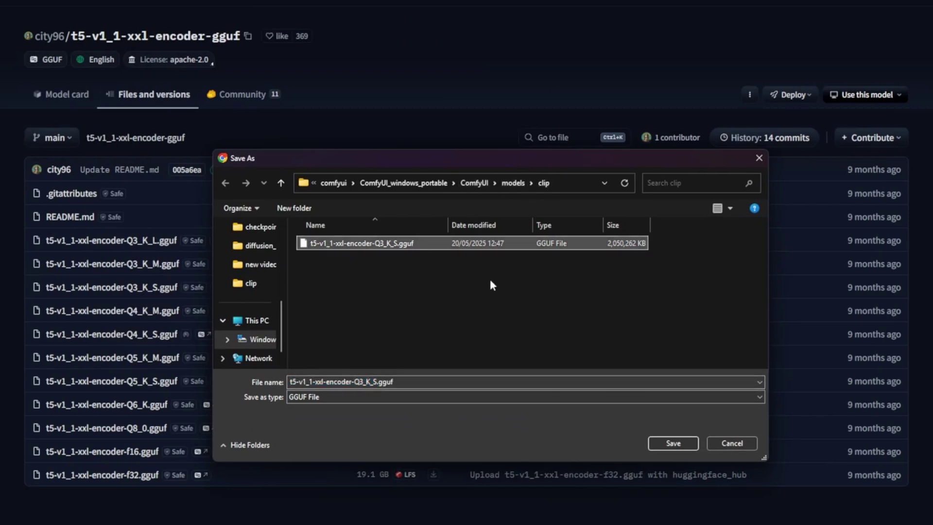
pyautogui.click(673, 443)
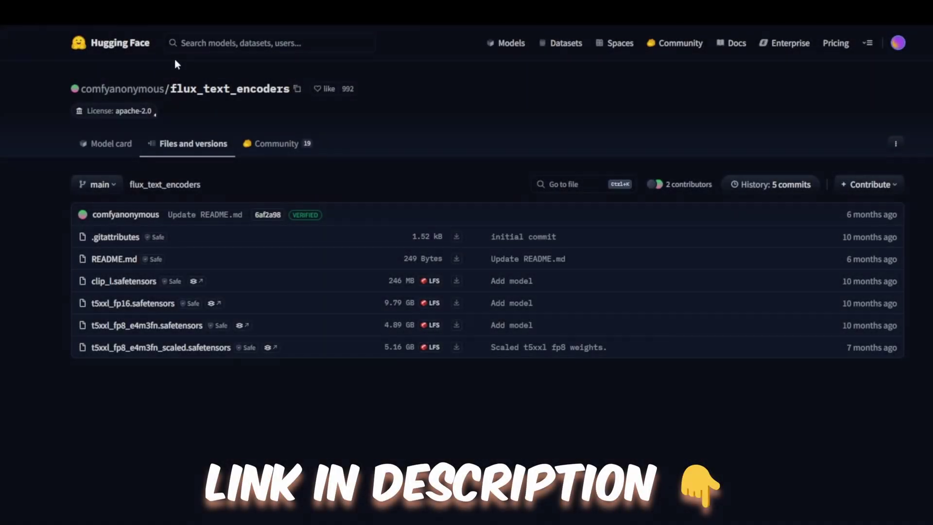
# Save clip_l.safetensors from flux_text_encoders into models/clip as clip_l.safetensors.
pyautogui.doubleClick(181, 90)
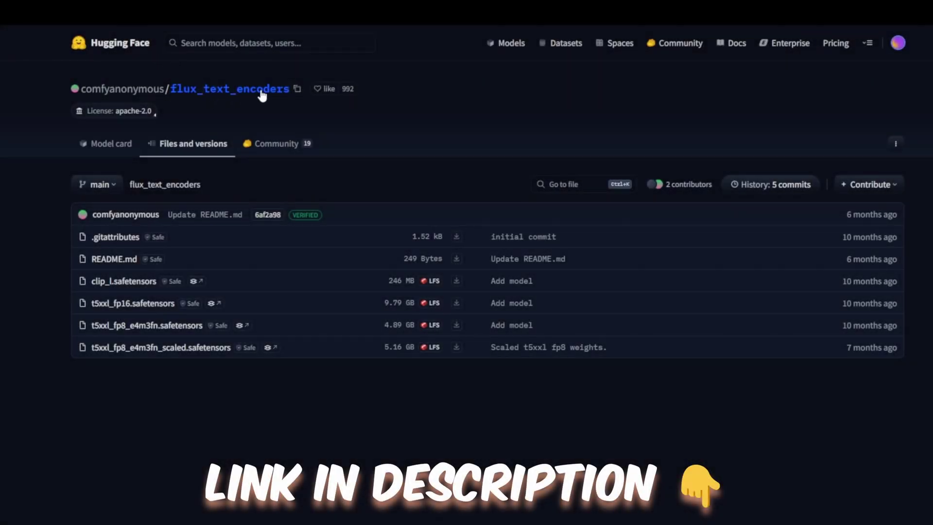
pyautogui.click(179, 96)
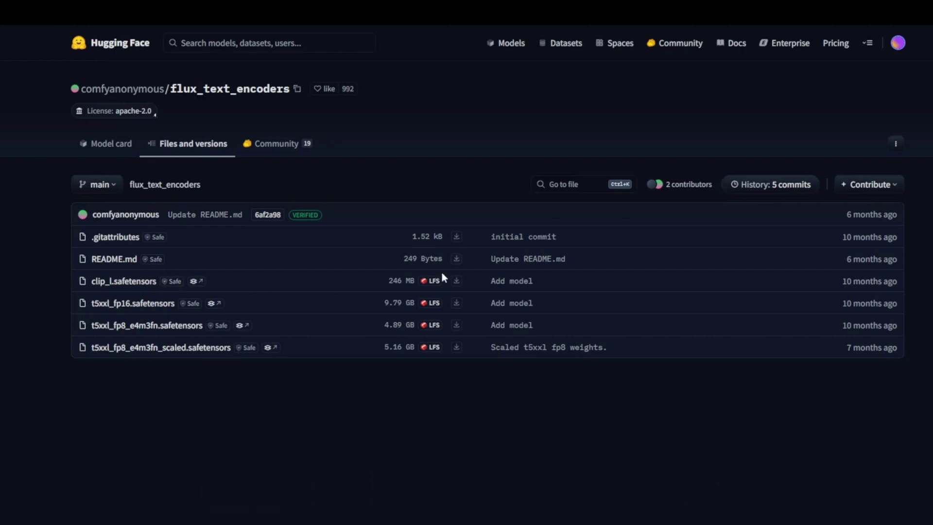
pyautogui.rightClick(456, 281)
pyautogui.click(507, 364)
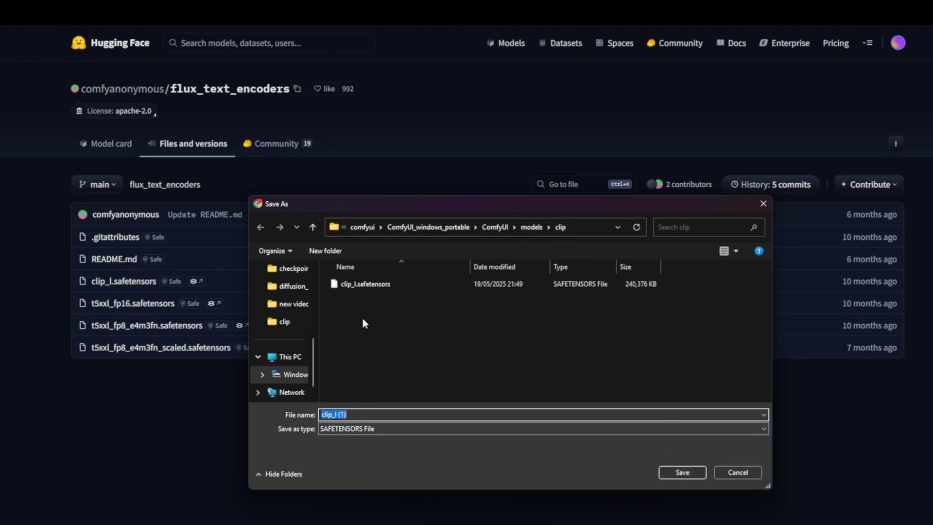
pyautogui.click(364, 286)
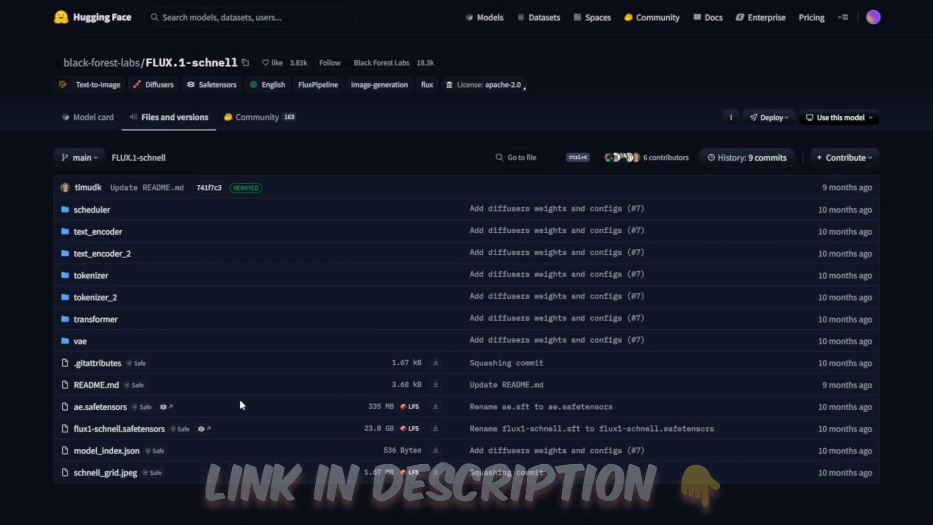
# Save the FLUX.1-schnell ae.safetensors VAE into models/vae under its original name.
pyautogui.rightClick(436, 406)
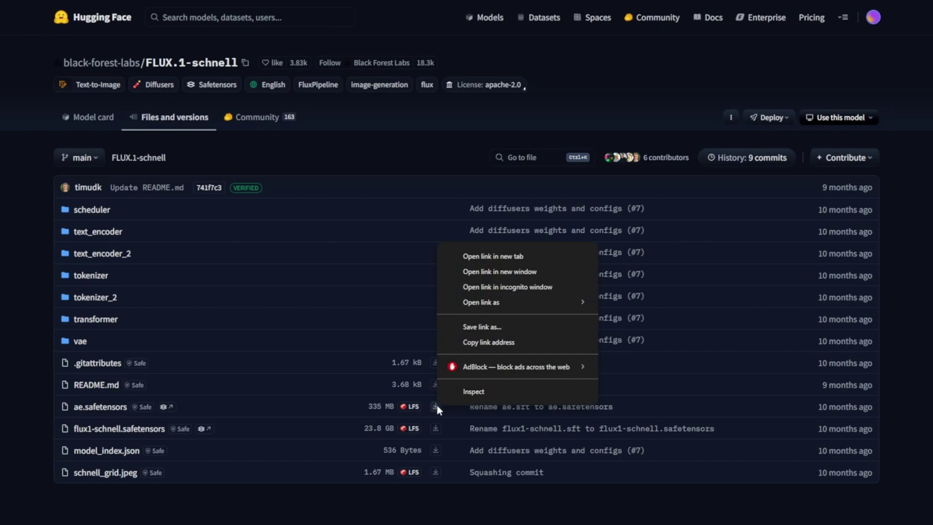
pyautogui.click(498, 327)
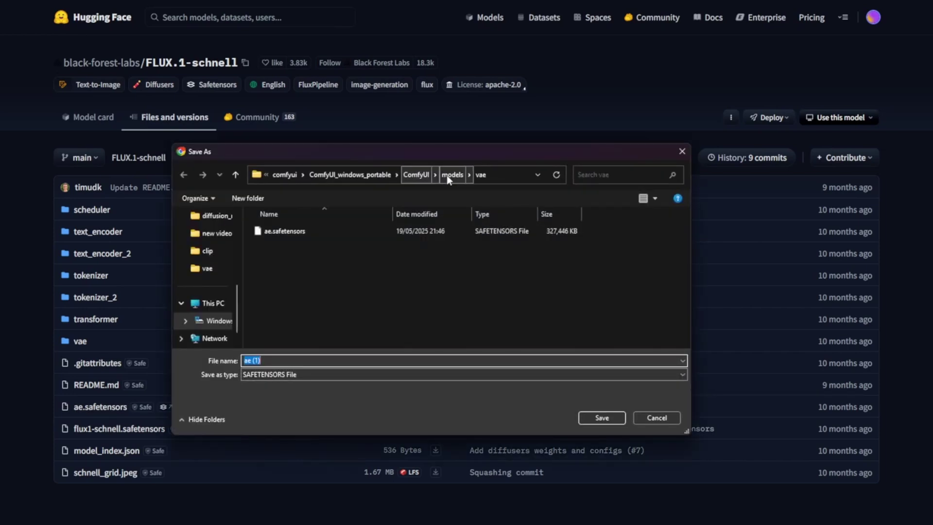
pyautogui.click(311, 233)
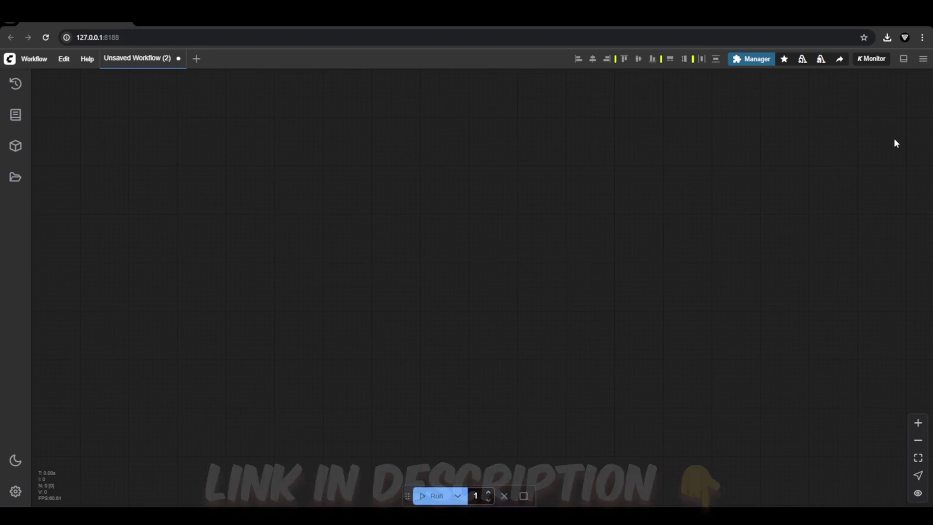
# Drop Flux-Dev-GGUF (8).json from downloads onto the canvas and dismiss the missing-nodes warning.
pyautogui.click(888, 42)
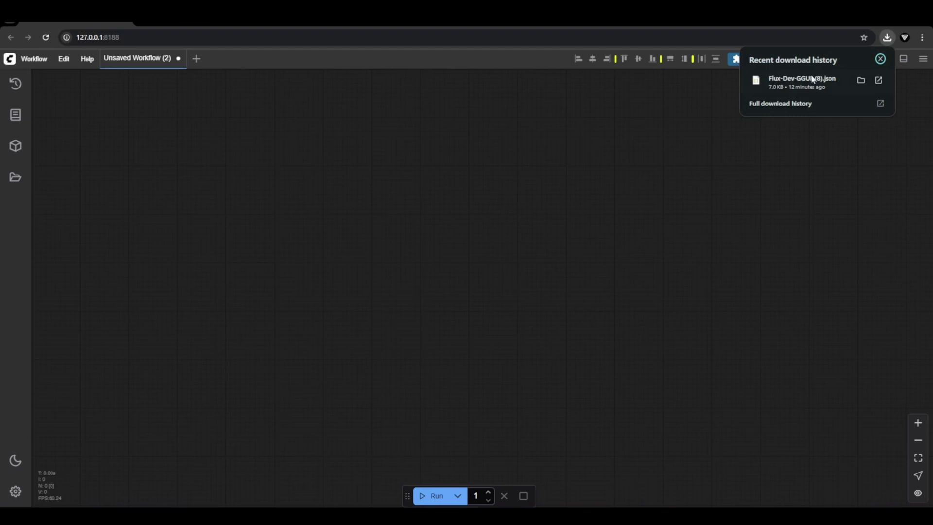
pyautogui.moveTo(756, 80); pyautogui.dragTo(497, 286)
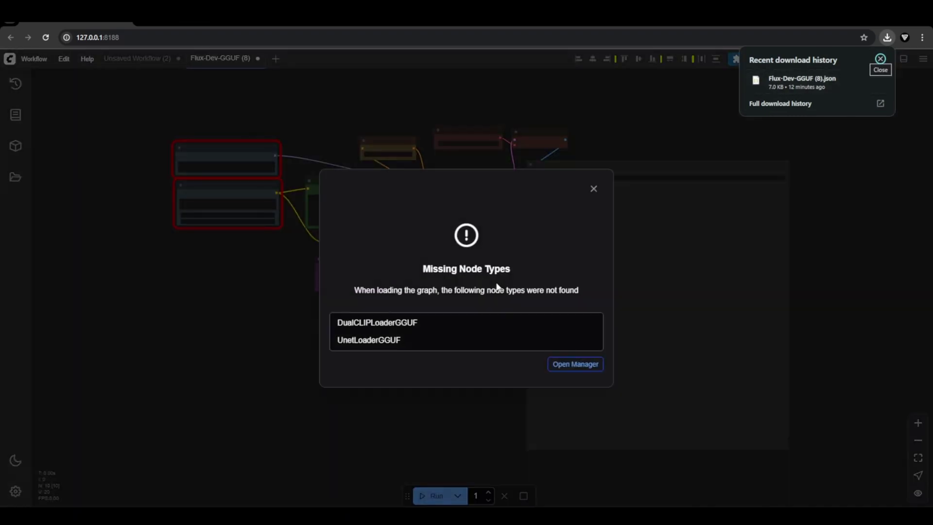
pyautogui.click(665, 268)
pyautogui.scroll(5, 205, 188)
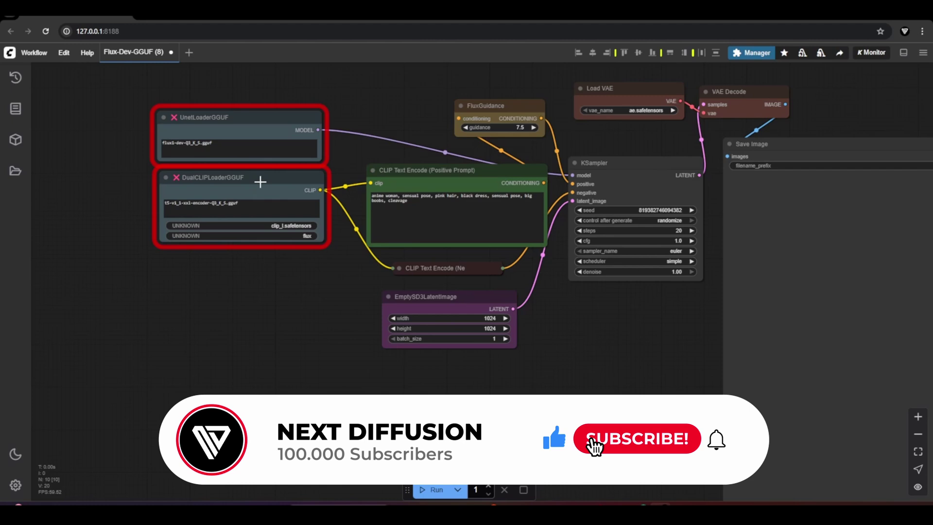
# Install the latest ComfyUI-GGUF node pack from the Manager's missing custom nodes list.
pyautogui.click(750, 56)
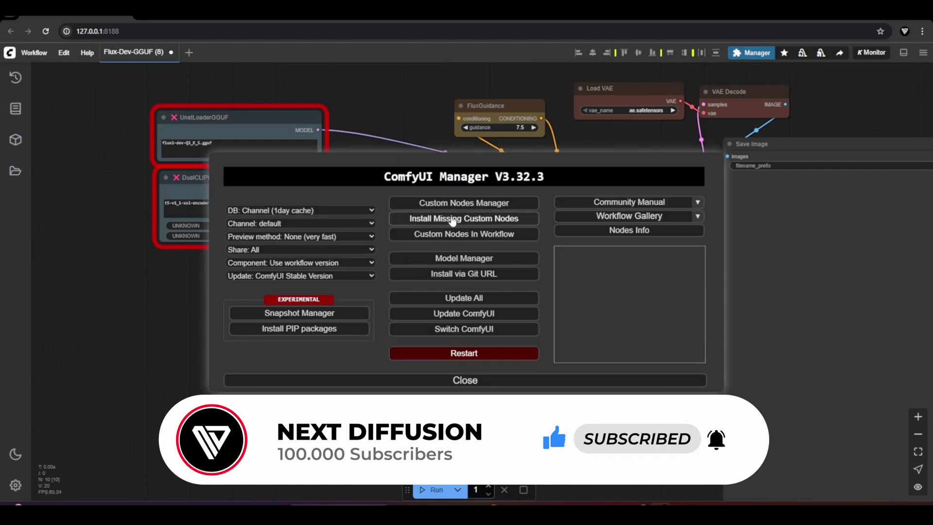
pyautogui.click(452, 219)
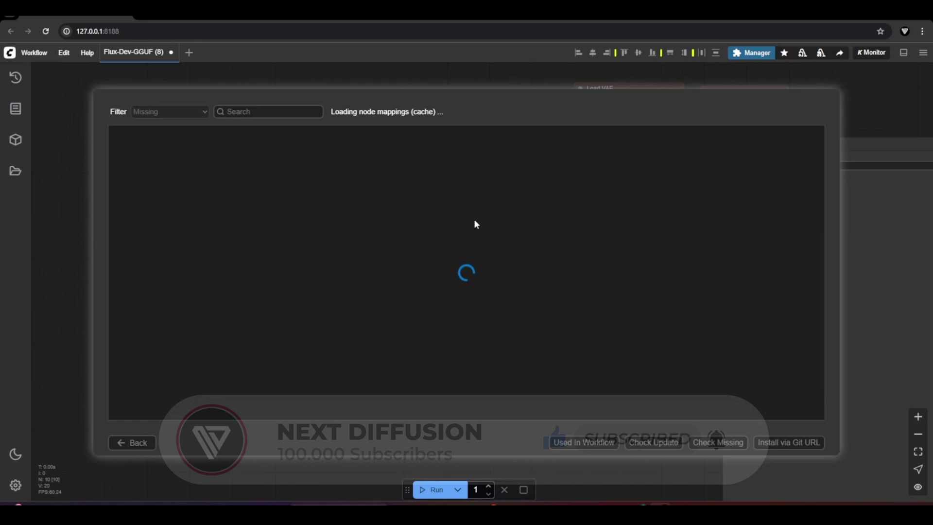
pyautogui.click(458, 309)
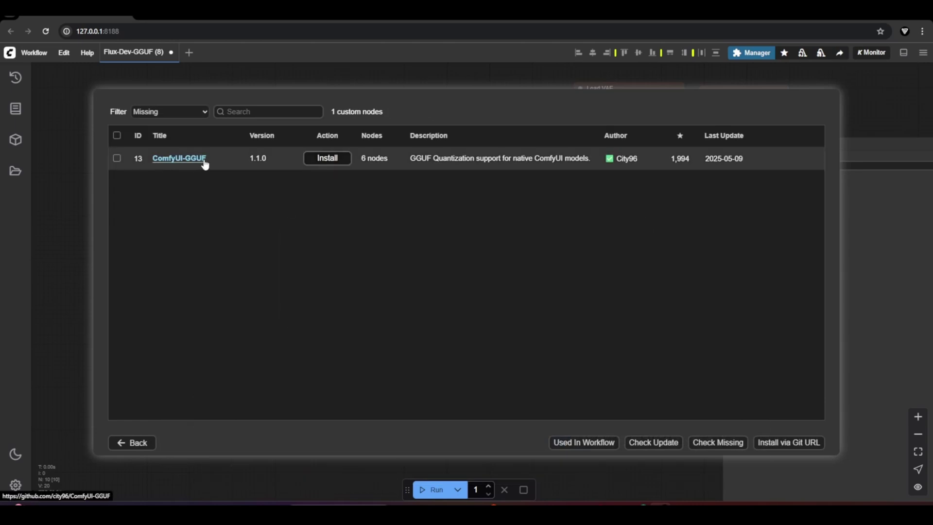
pyautogui.click(327, 159)
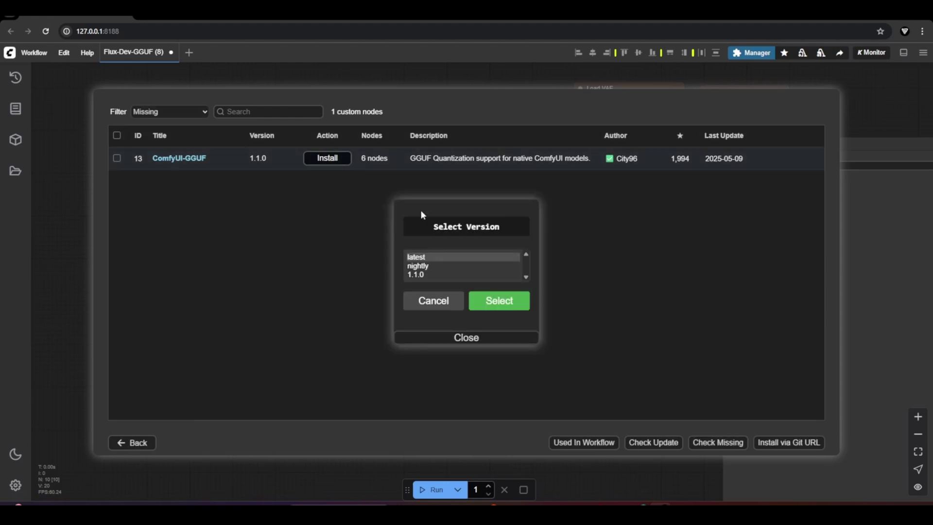
pyautogui.click(489, 299)
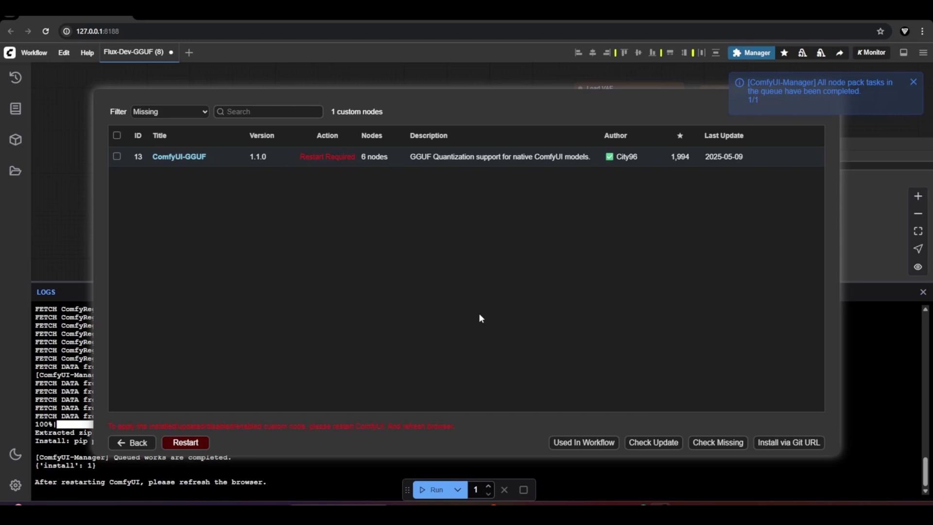
# Restart the ComfyUI server and refresh the browser to activate the GGUF nodes.
pyautogui.click(185, 442)
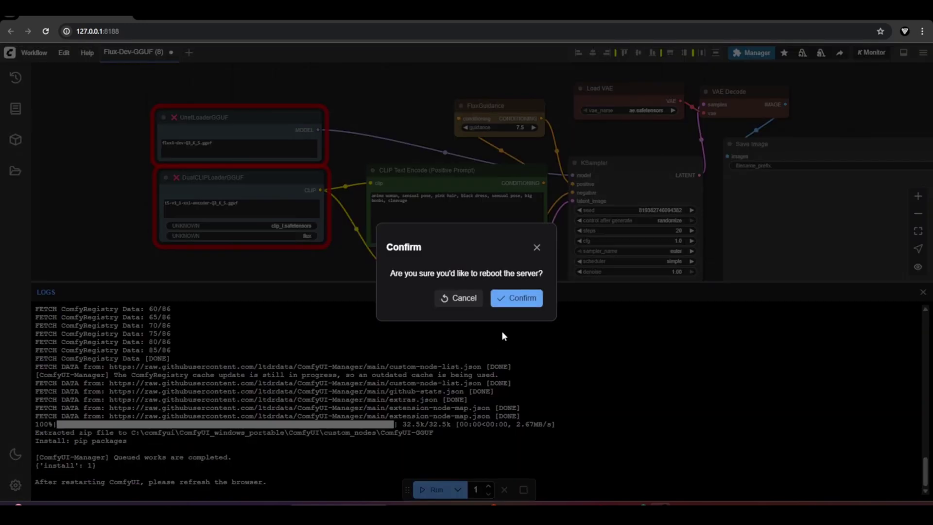
pyautogui.click(527, 305)
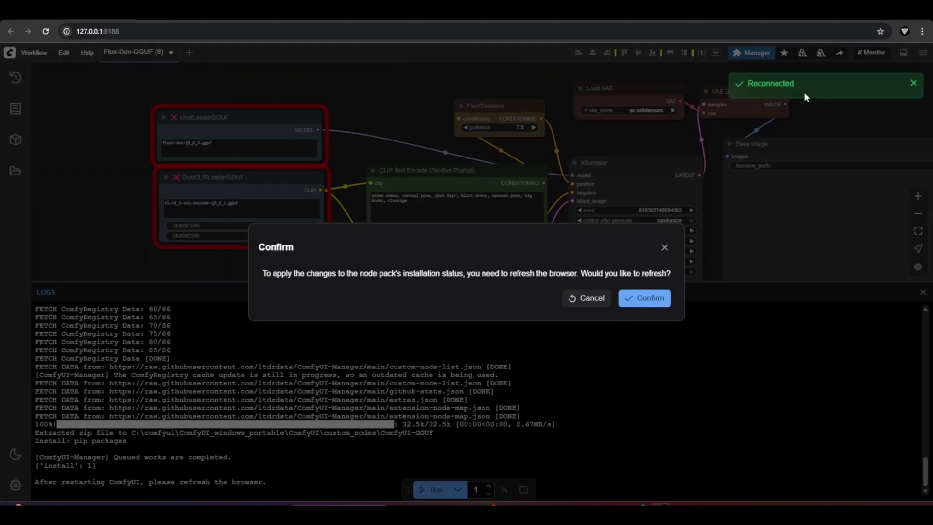
pyautogui.click(642, 299)
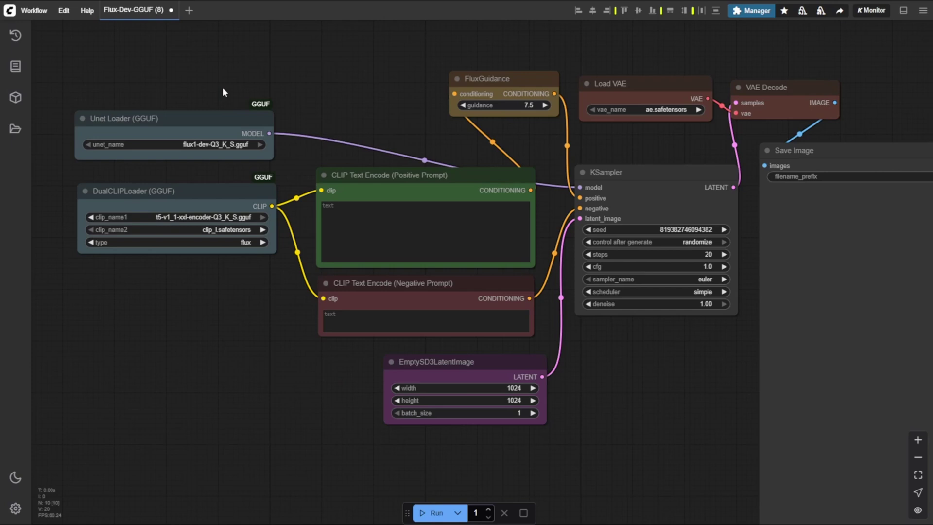
# Inspect the Unet Loader (GGUF) and DualCLIPLoader (GGUF) nodes on the canvas.
pyautogui.click(217, 117)
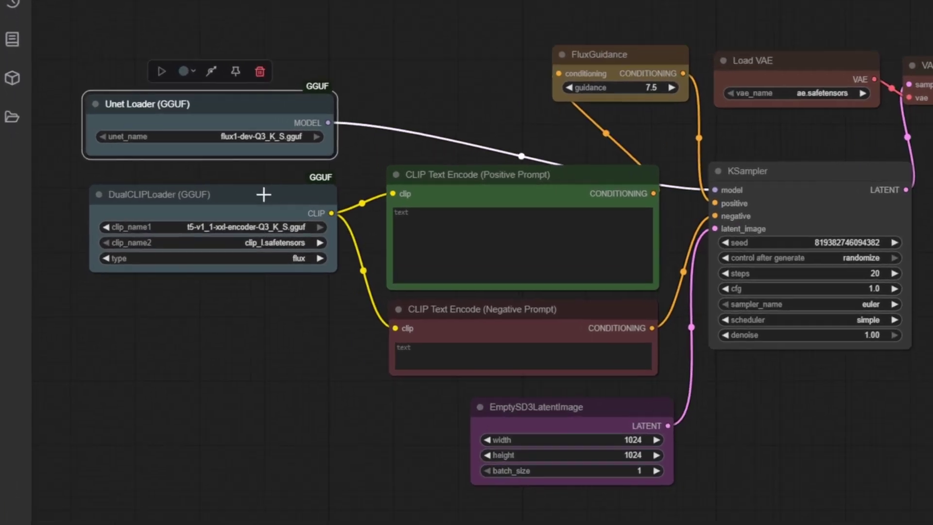
pyautogui.click(262, 191)
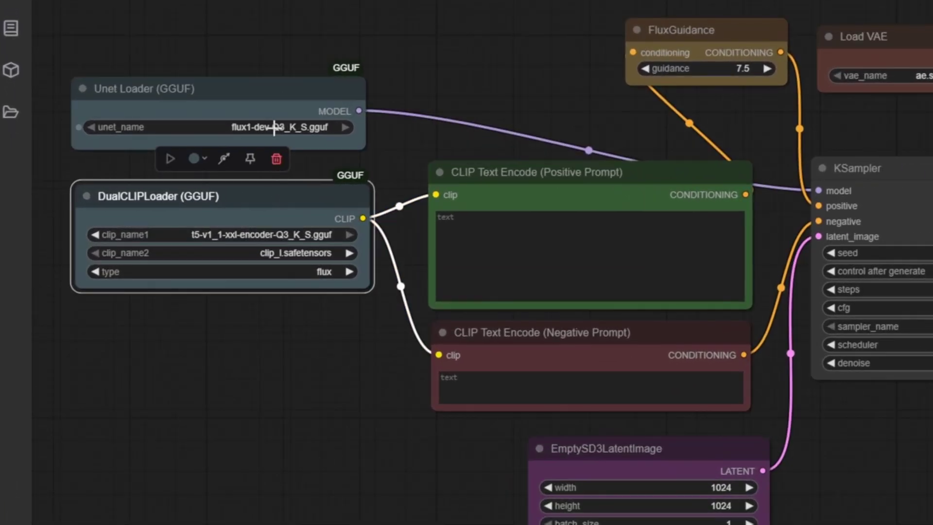
pyautogui.click(281, 99)
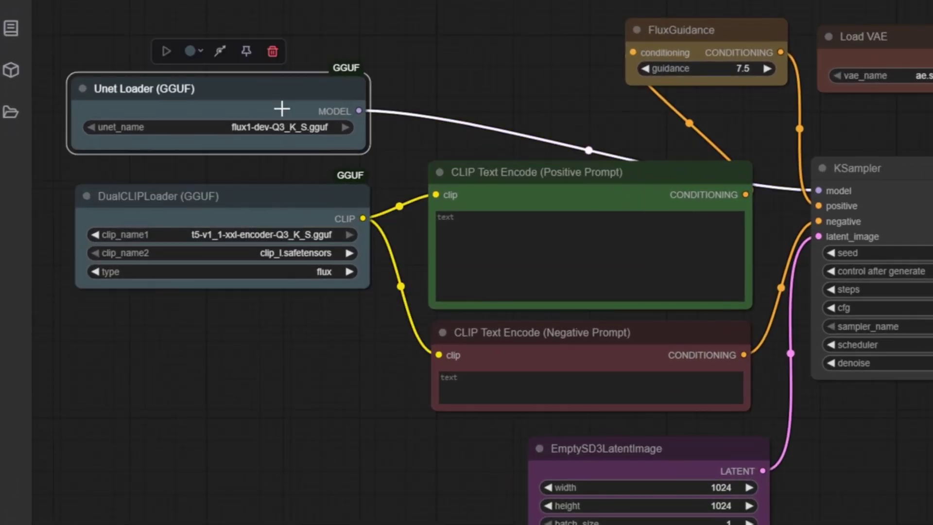
pyautogui.click(288, 188)
pyautogui.click(273, 92)
pyautogui.click(475, 95)
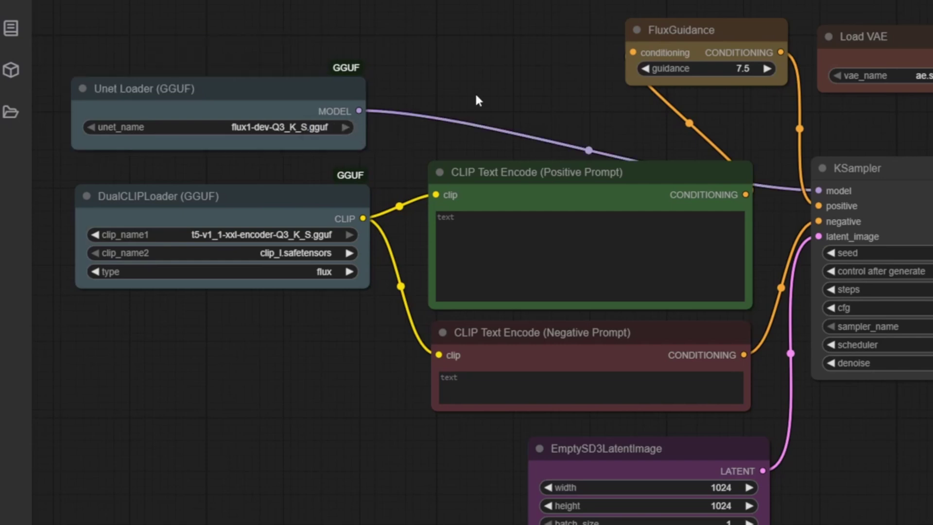
# Keep DualCLIPLoader on the t5 Q3_K_S encoder, clip_l.safetensors and type flux.
pyautogui.click(335, 235)
pyautogui.click(358, 249)
pyautogui.click(307, 253)
pyautogui.click(331, 256)
pyautogui.click(327, 272)
pyautogui.click(336, 317)
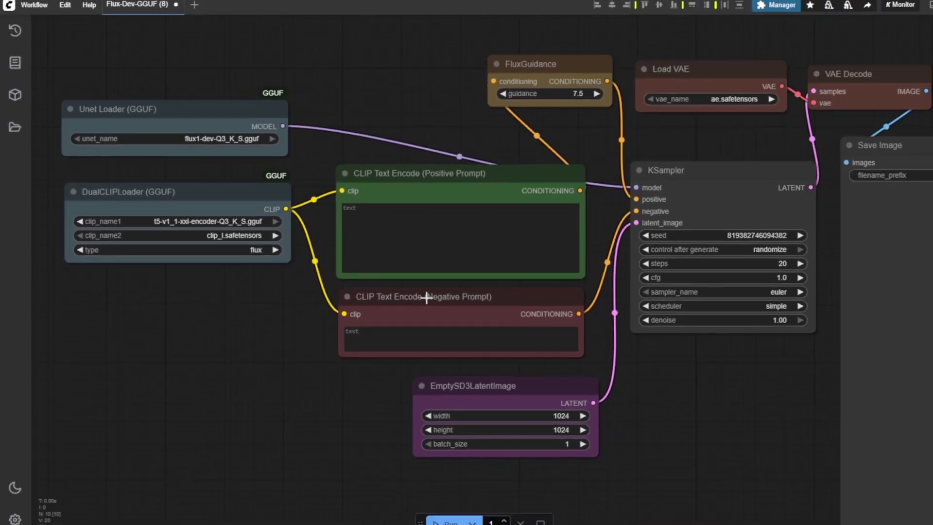
pyautogui.click(556, 275)
pyautogui.hotkey('ctrl', 'v')
pyautogui.moveTo(479, 263); pyautogui.dragTo(446, 227)
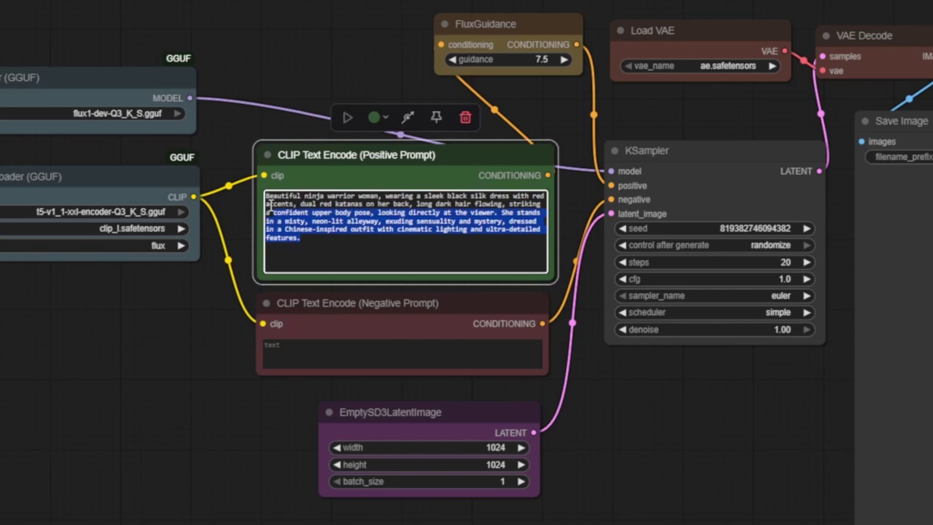
pyautogui.click(272, 197)
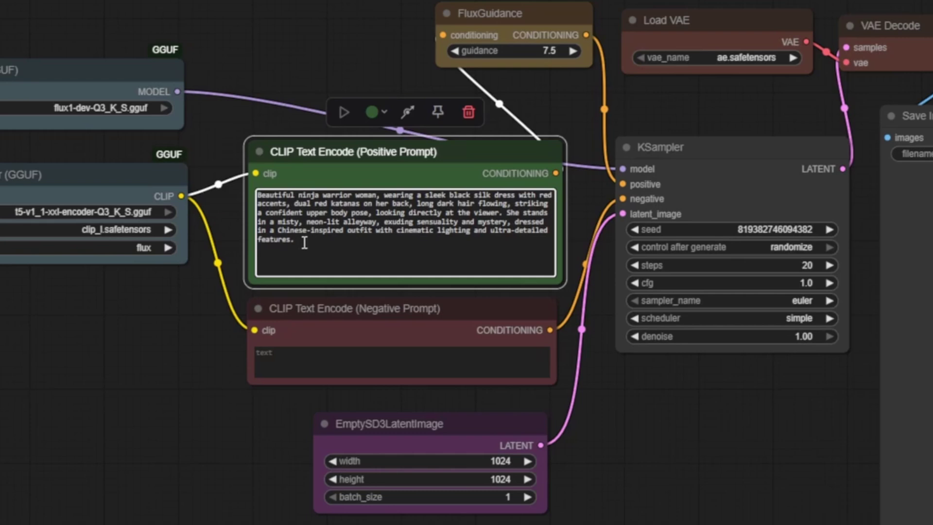
pyautogui.click(304, 243)
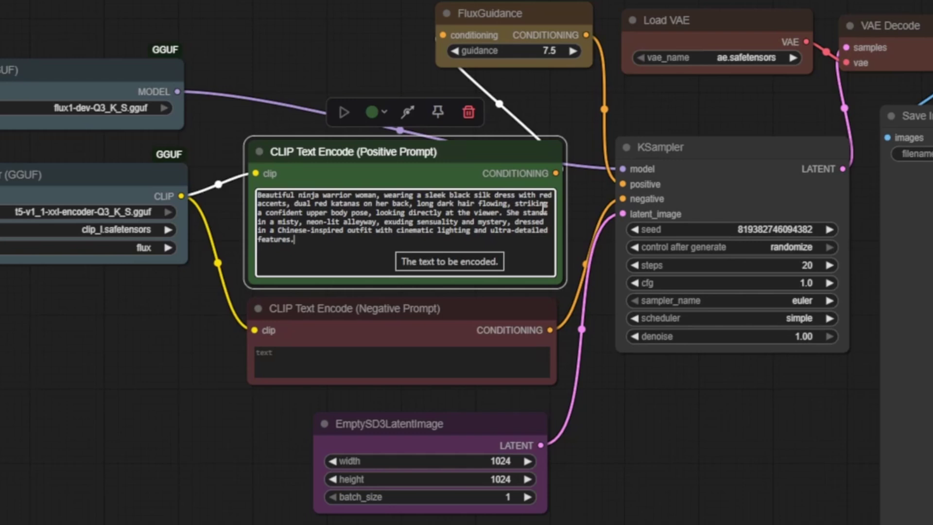
pyautogui.click(582, 116)
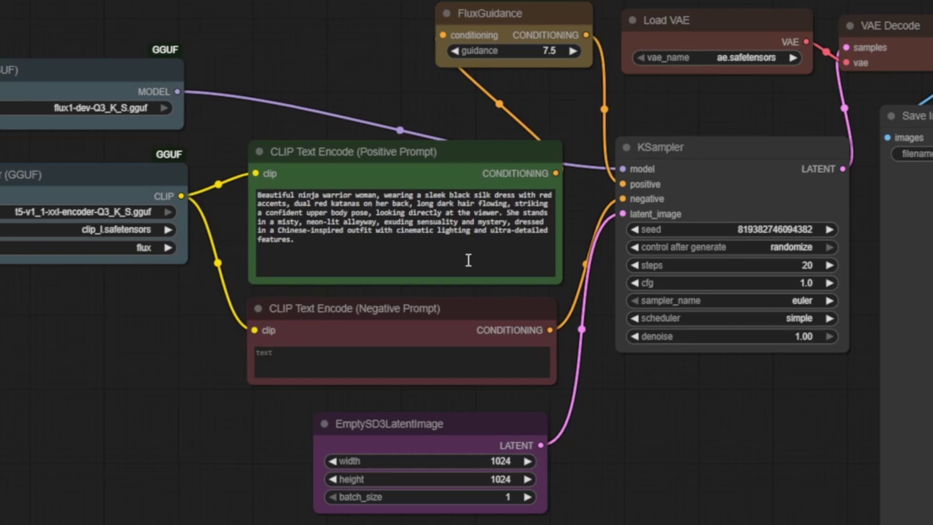
# Collapse the empty Negative Prompt node and nudge it slightly right and down.
pyautogui.click(365, 355)
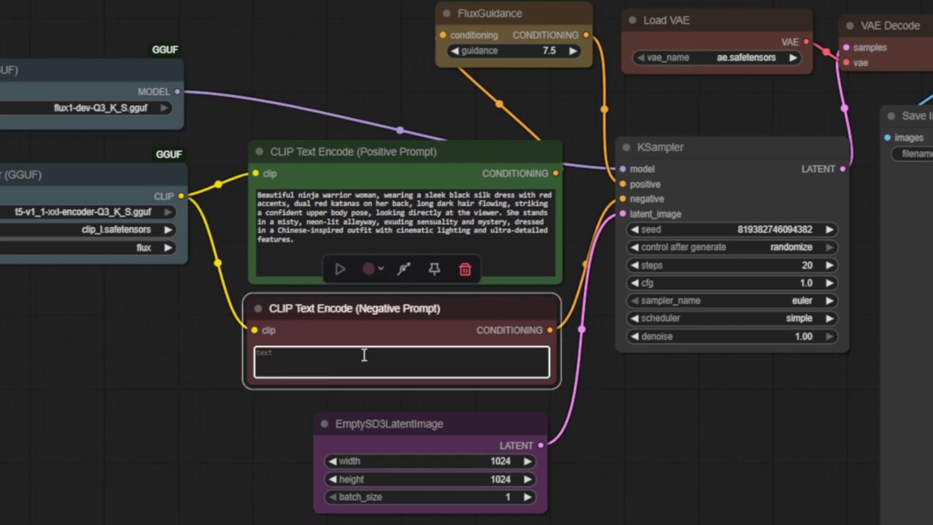
pyautogui.click(372, 332)
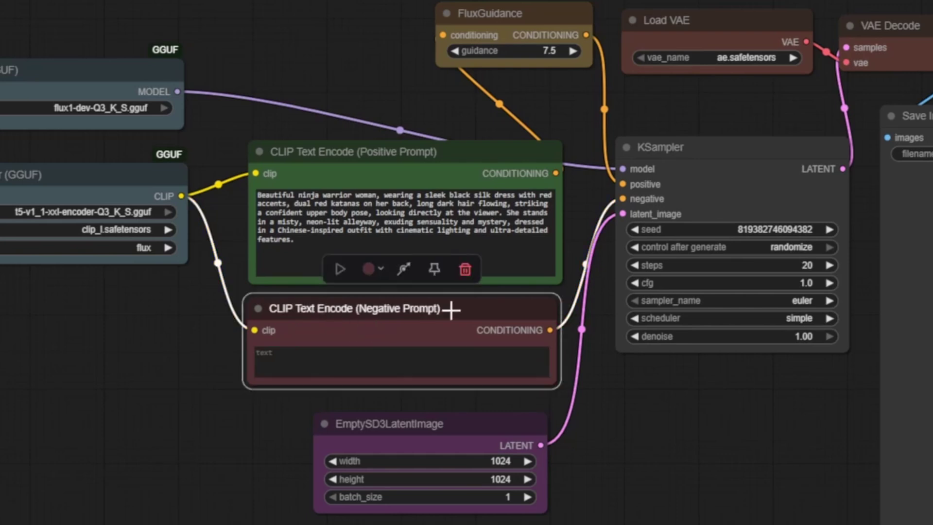
pyautogui.click(216, 347)
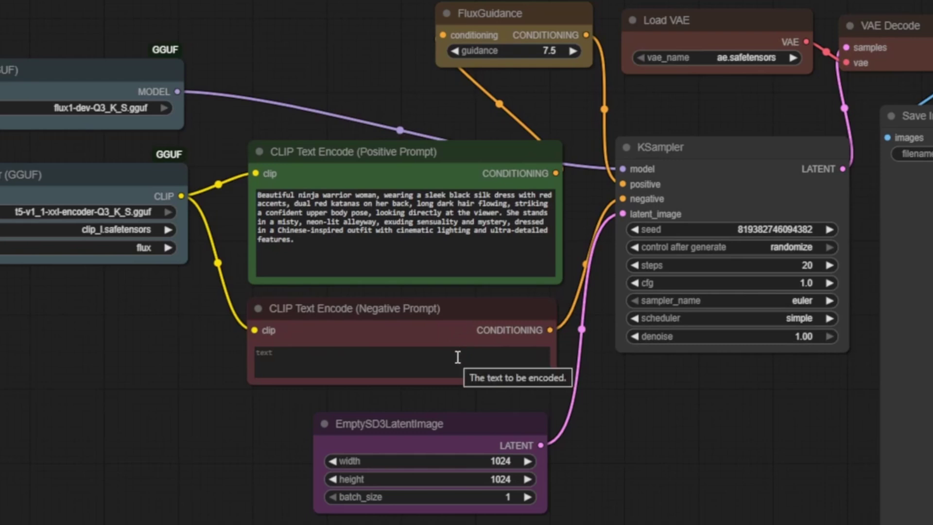
pyautogui.click(461, 310)
pyautogui.rightClick(461, 310)
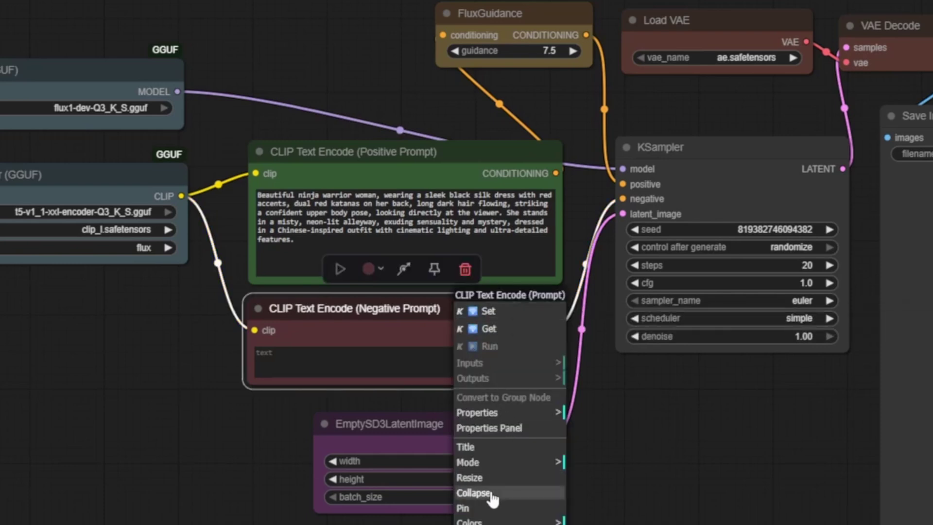
pyautogui.click(474, 493)
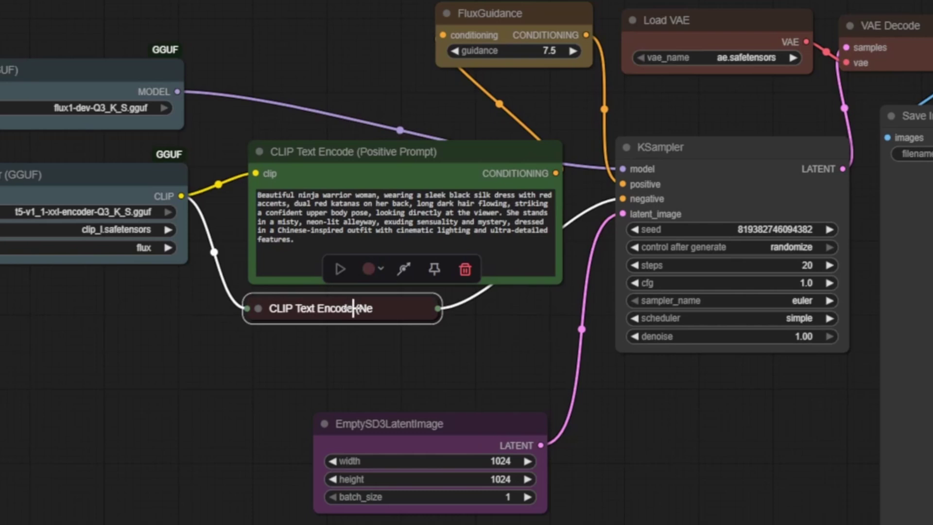
pyautogui.moveTo(354, 308); pyautogui.dragTo(399, 319)
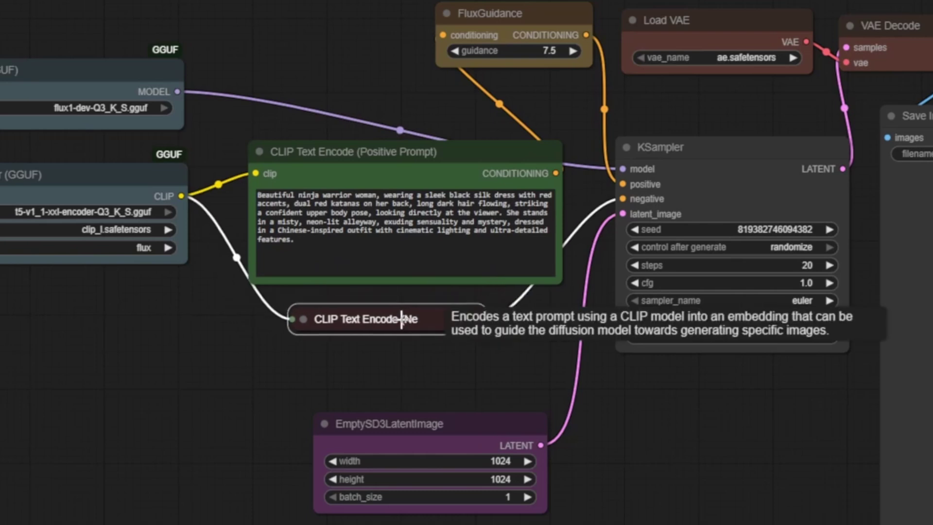
pyautogui.click(502, 342)
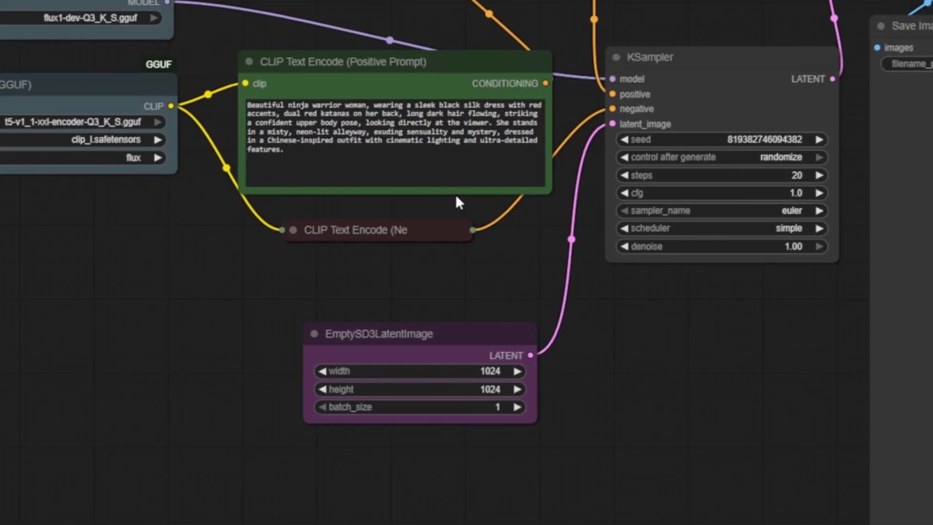
# Move the 1024×1024 EmptySD3LatentImage node up about 80 px.
pyautogui.moveTo(442, 335); pyautogui.dragTo(444, 295)
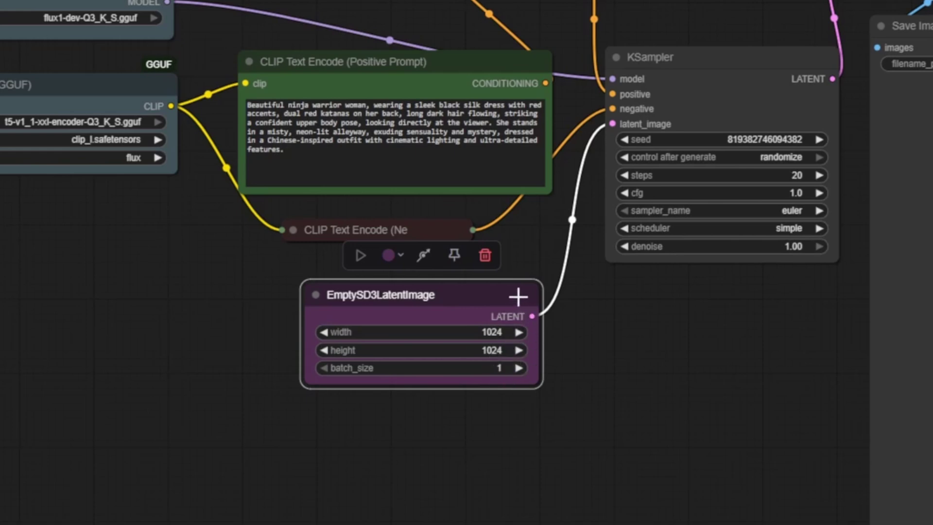
pyautogui.click(599, 307)
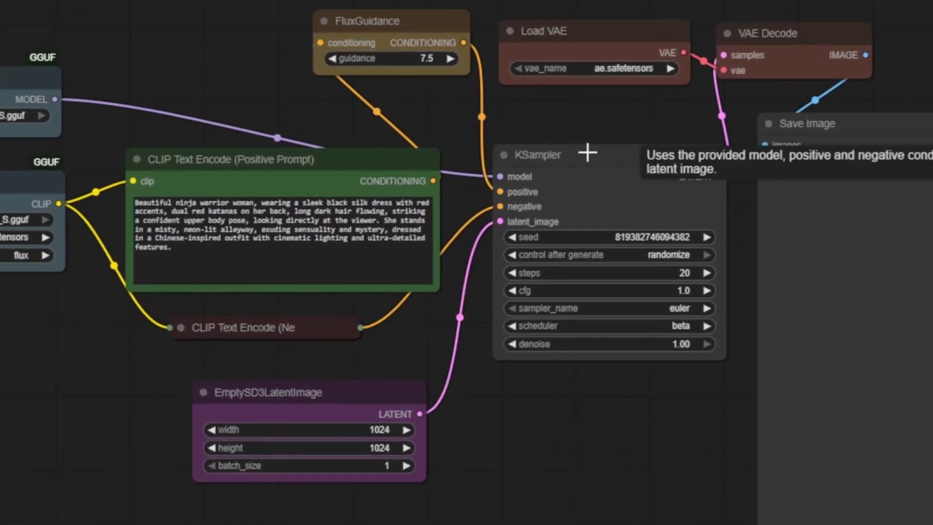
pyautogui.click(610, 169)
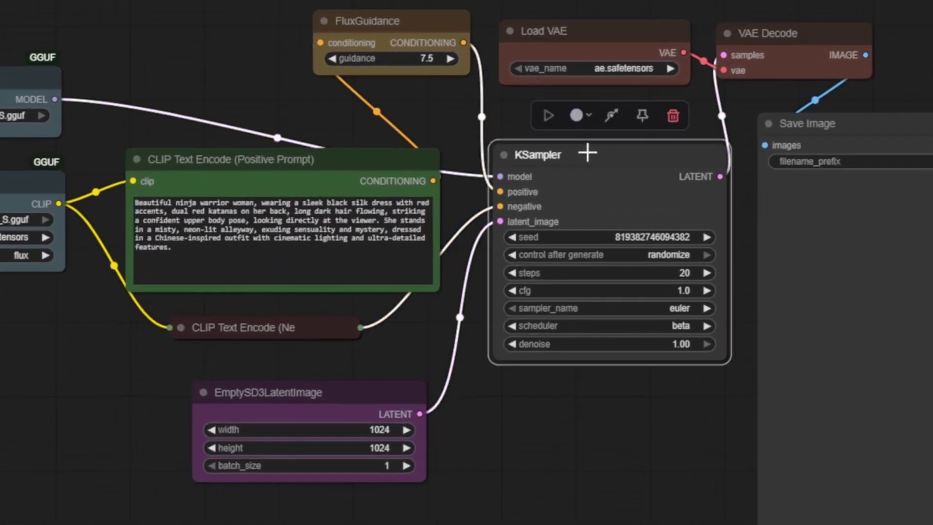
pyautogui.click(745, 213)
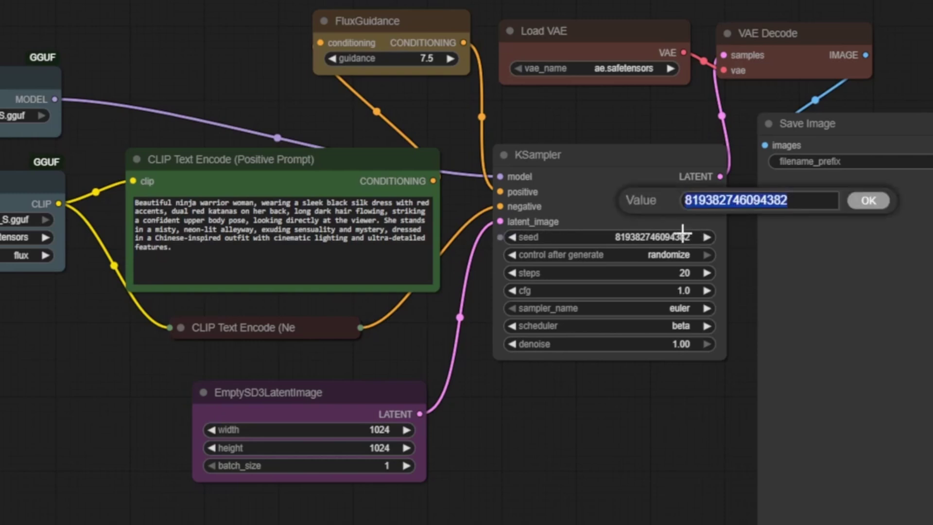
pyautogui.click(682, 236)
pyautogui.click(868, 201)
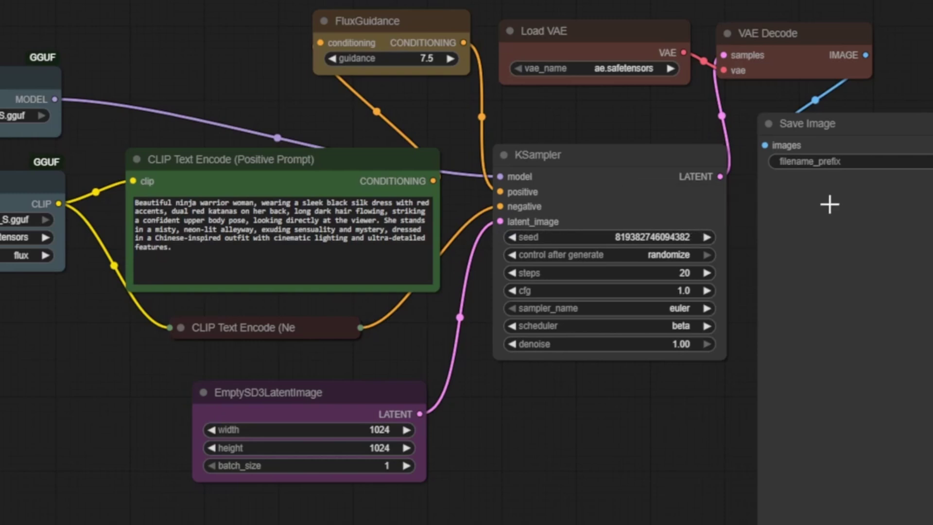
pyautogui.click(669, 239)
pyautogui.click(796, 204)
pyautogui.doubleClick(805, 204)
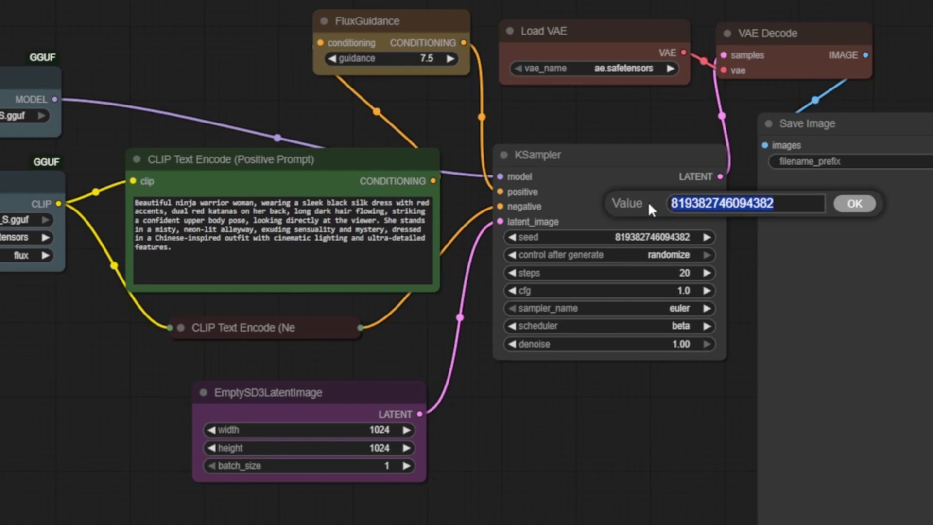
pyautogui.click(854, 204)
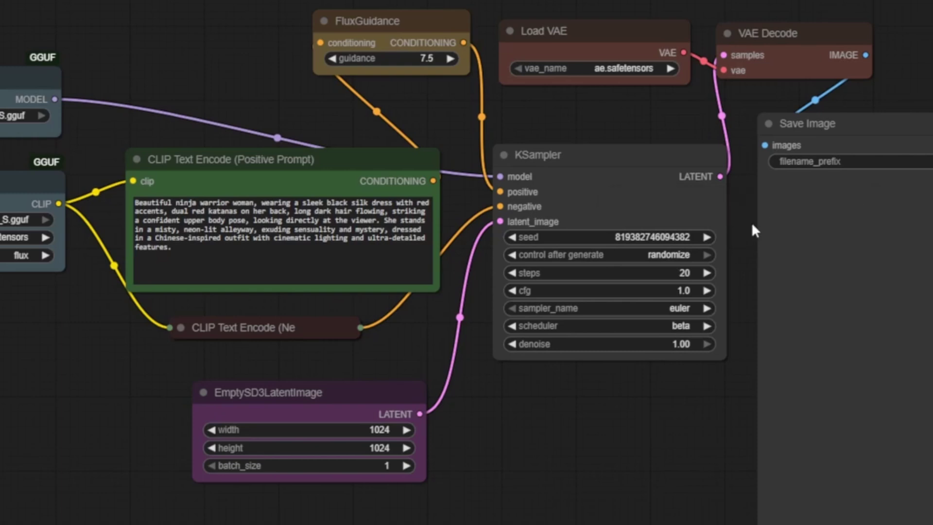
pyautogui.click(687, 258)
pyautogui.click(710, 217)
pyautogui.click(749, 245)
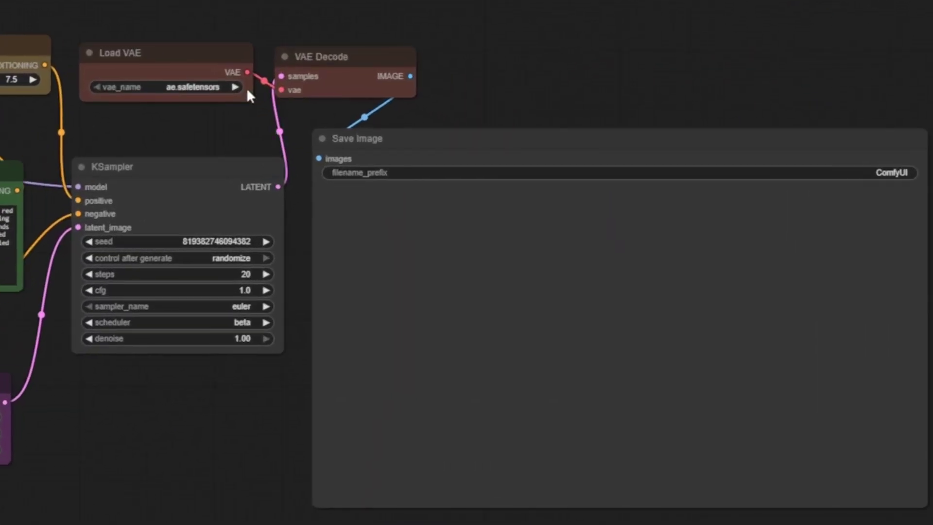
pyautogui.click(198, 88)
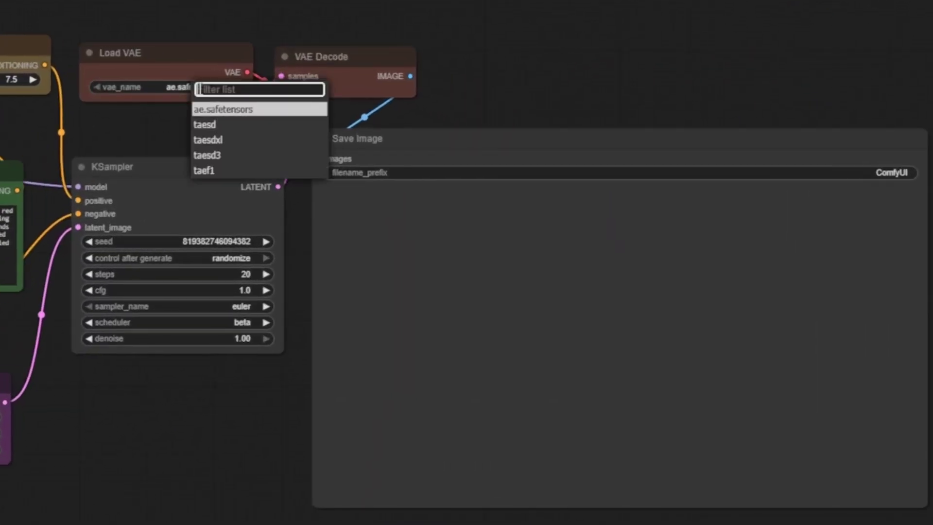
pyautogui.click(222, 113)
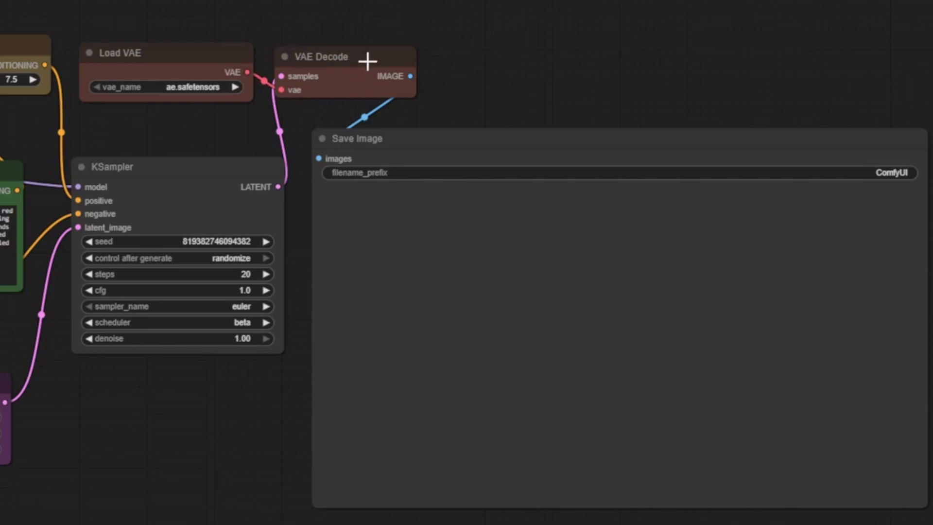
# Keep the Save Image filename prefix as 'ComfyUI' for the finished 1024×1024 ninja image.
pyautogui.moveTo(368, 56)
pyautogui.moveTo(413, 77)
pyautogui.click(413, 173)
pyautogui.click(597, 141)
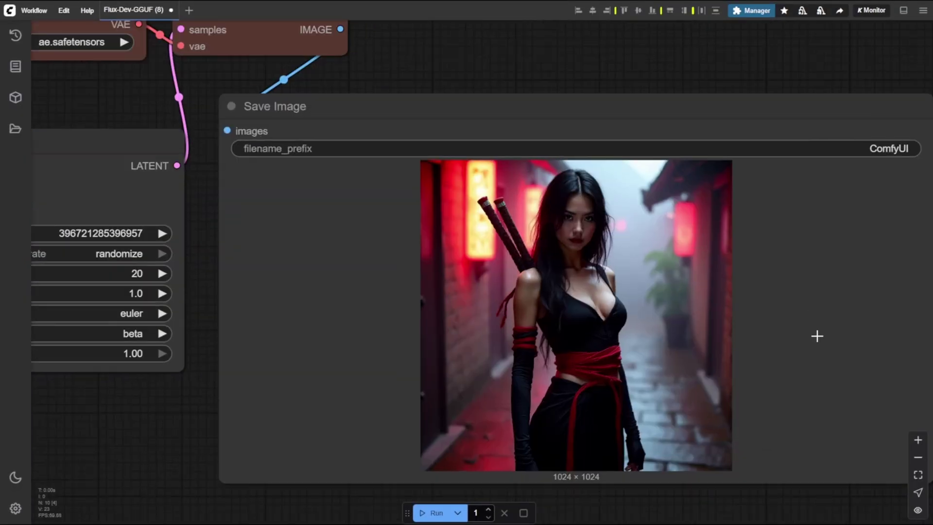
pyautogui.scroll(-3, 817, 335)
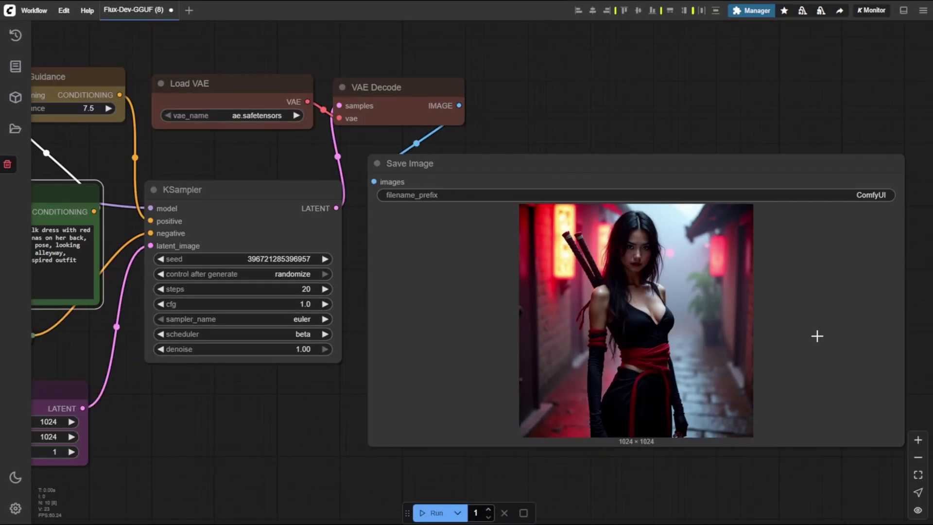